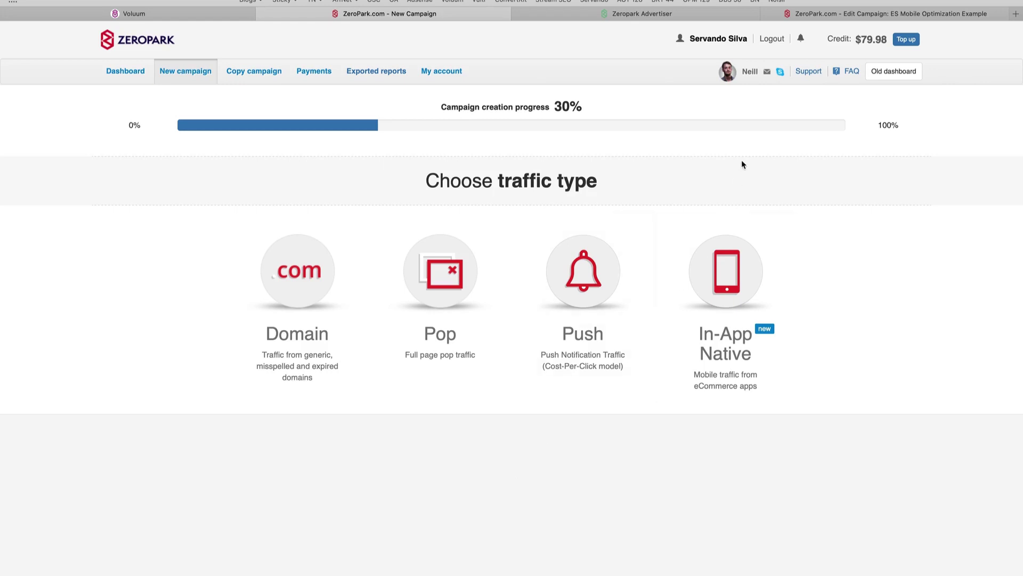
# - Choose Push as the traffic type for the new Zeropark campaign
pyautogui.click(596, 294)
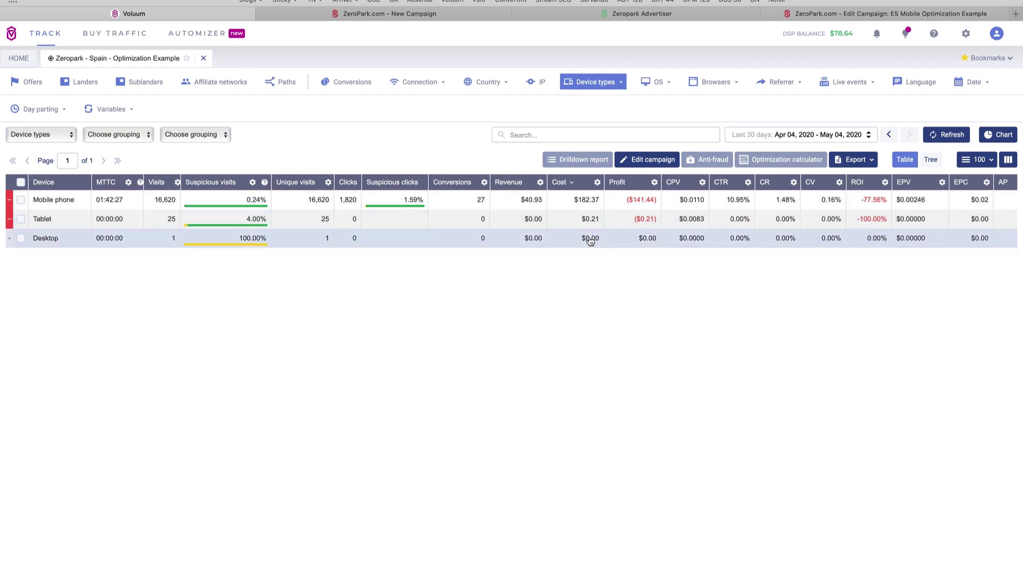
# - Scroll the campaign report right and back left to look over its columns
pyautogui.hscroll(3, 733, 237)
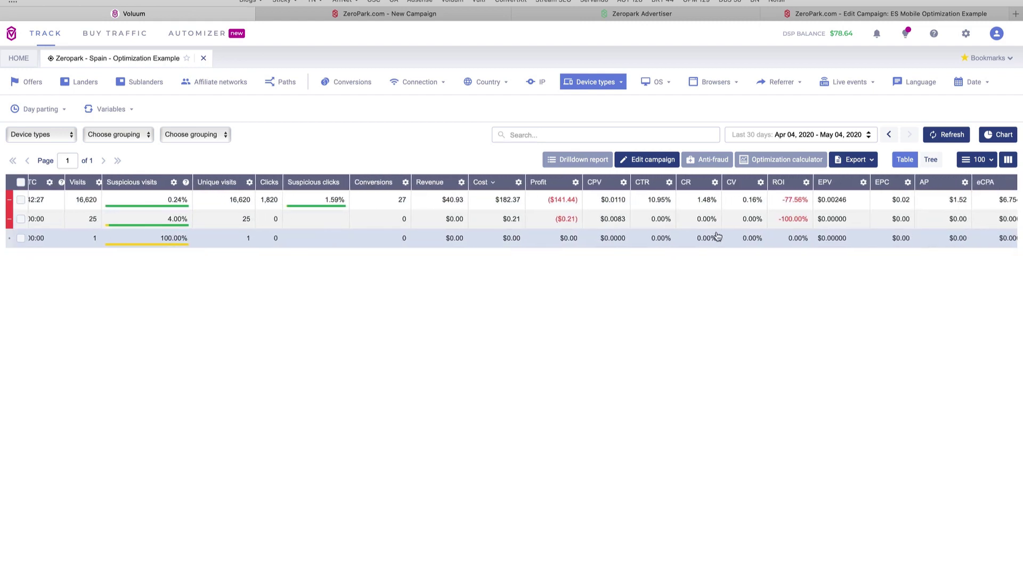
pyautogui.hscroll(-3, 695, 235)
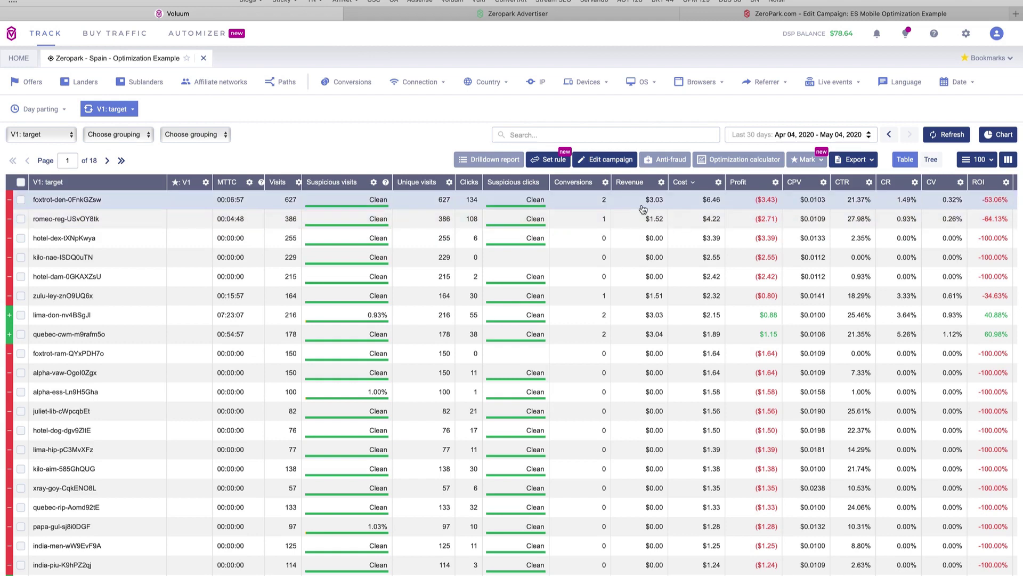
# - Tick the zero-revenue targets hotel-dex-tXNpKwya and kilo-nae-ISDQ0uTN in the V1: target report
pyautogui.click(161, 241)
pyautogui.click(602, 260)
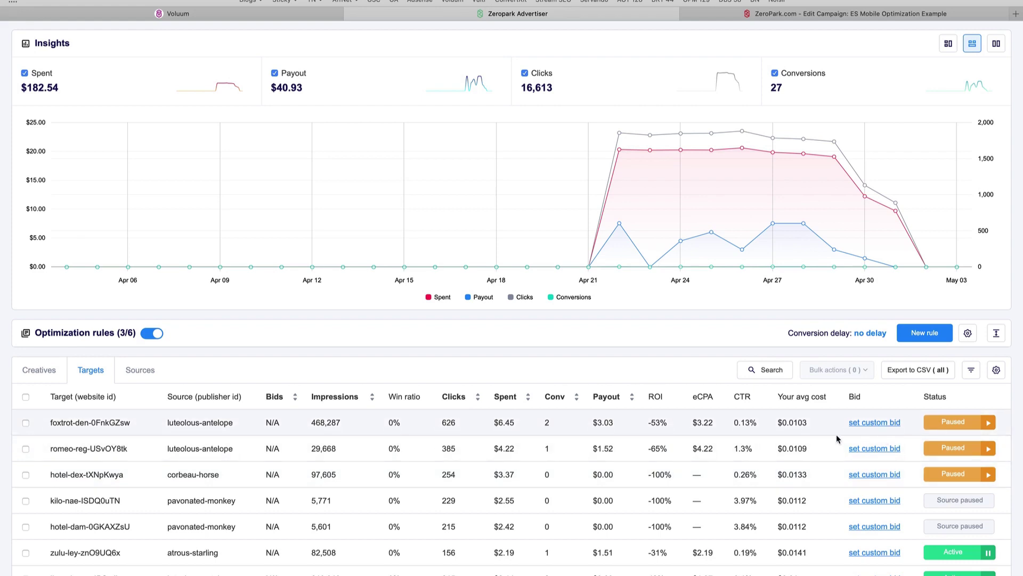
# - Review the Zeropark Targets table and toggle hotel-dex-tXNpKwya to Active, then back to Paused
pyautogui.scroll(-2, 790, 480)
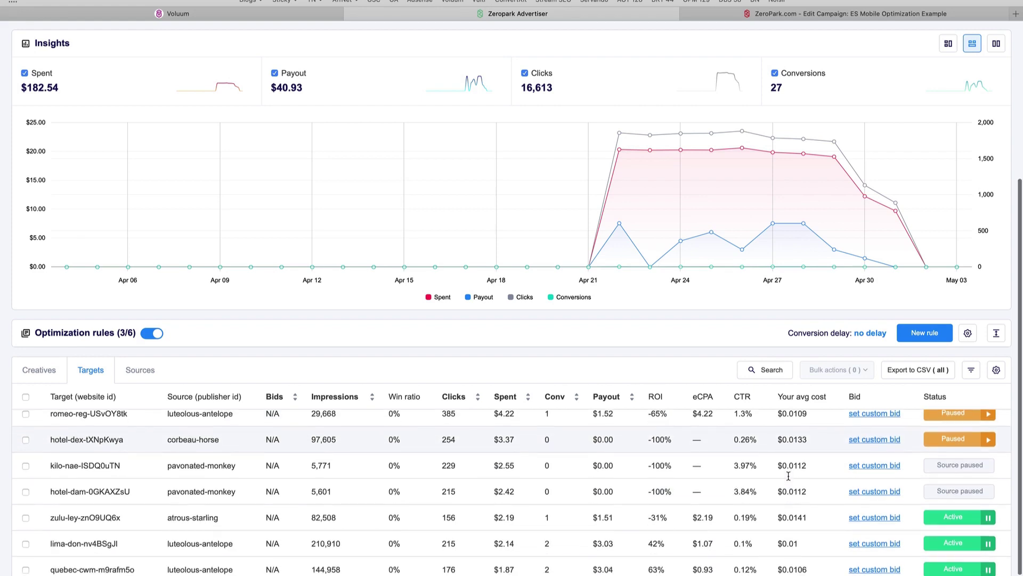
pyautogui.scroll(-6, 790, 480)
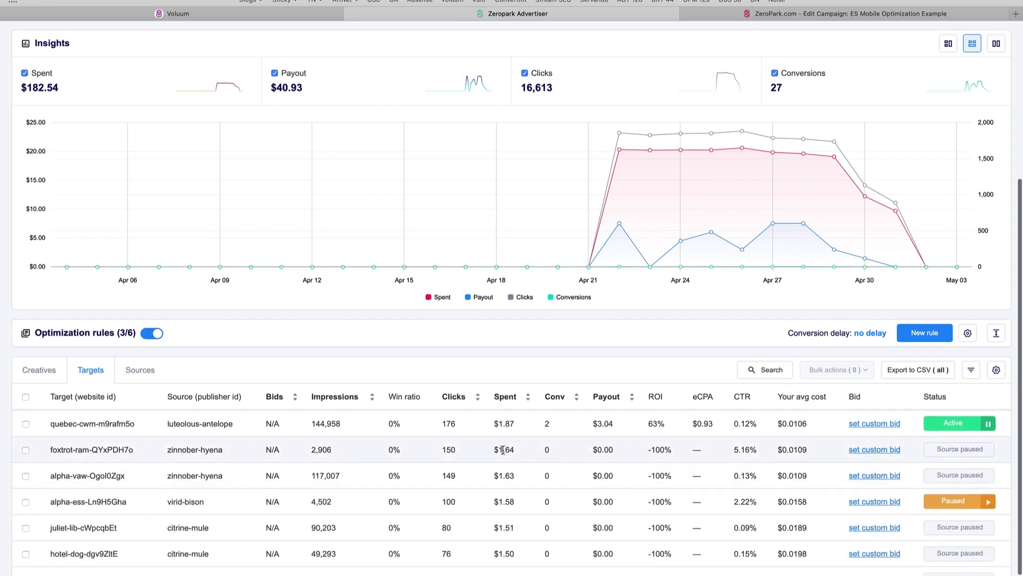
pyautogui.scroll(3, 533, 473)
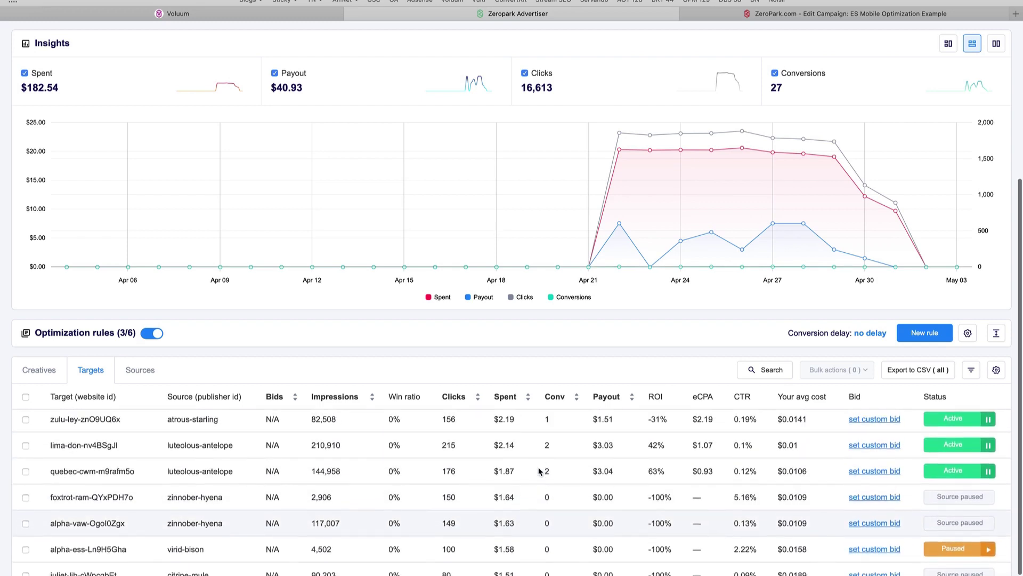
pyautogui.scroll(5, 541, 470)
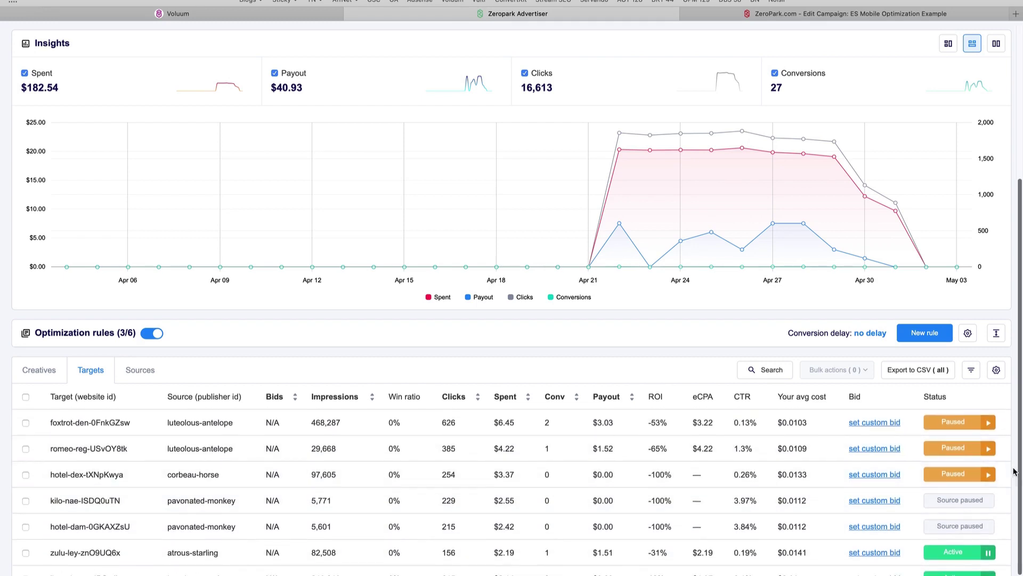
pyautogui.click(987, 475)
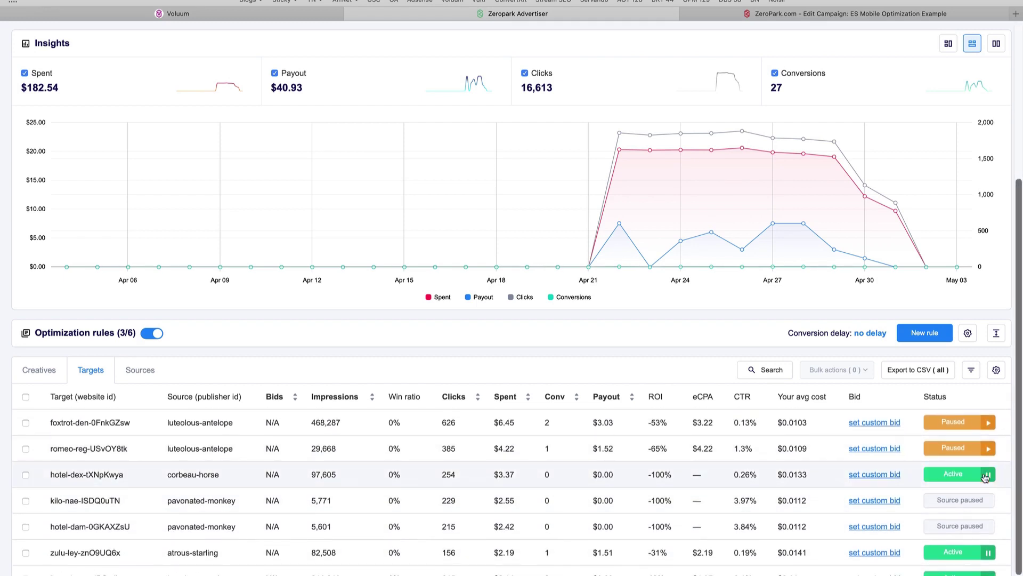
pyautogui.click(987, 475)
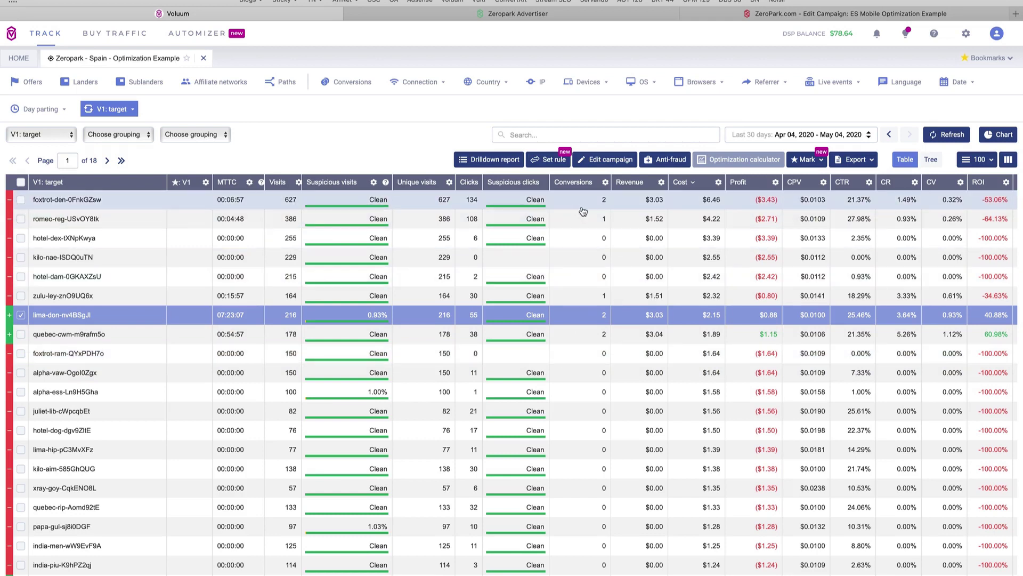
# - Tick the foxtrot-den-0FnkGZsw target, costing $6.46 at −53.06% ROI
pyautogui.click(566, 207)
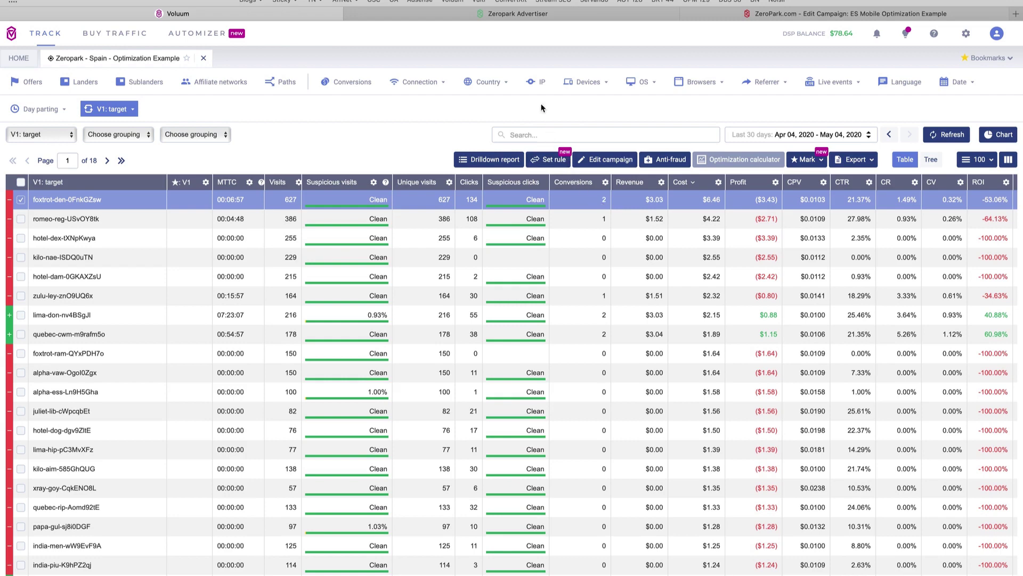
pyautogui.click(536, 13)
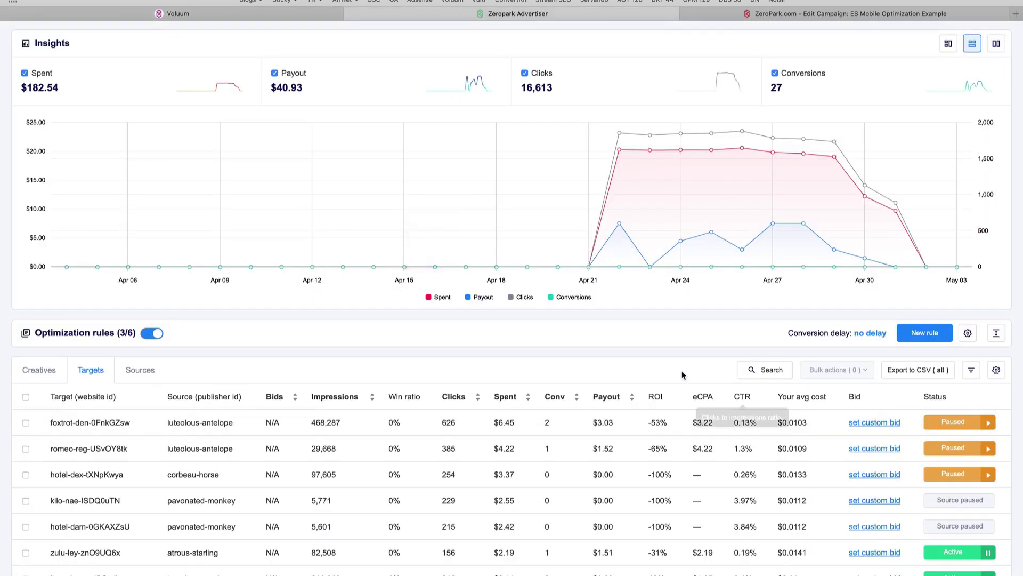
pyautogui.scroll(-1, 698, 359)
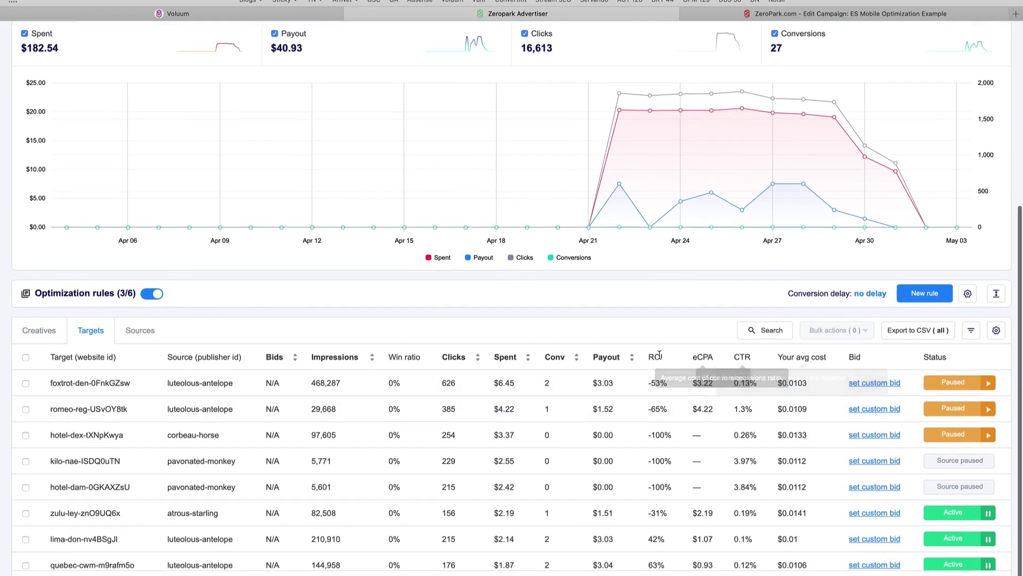
pyautogui.scroll(-3, 570, 392)
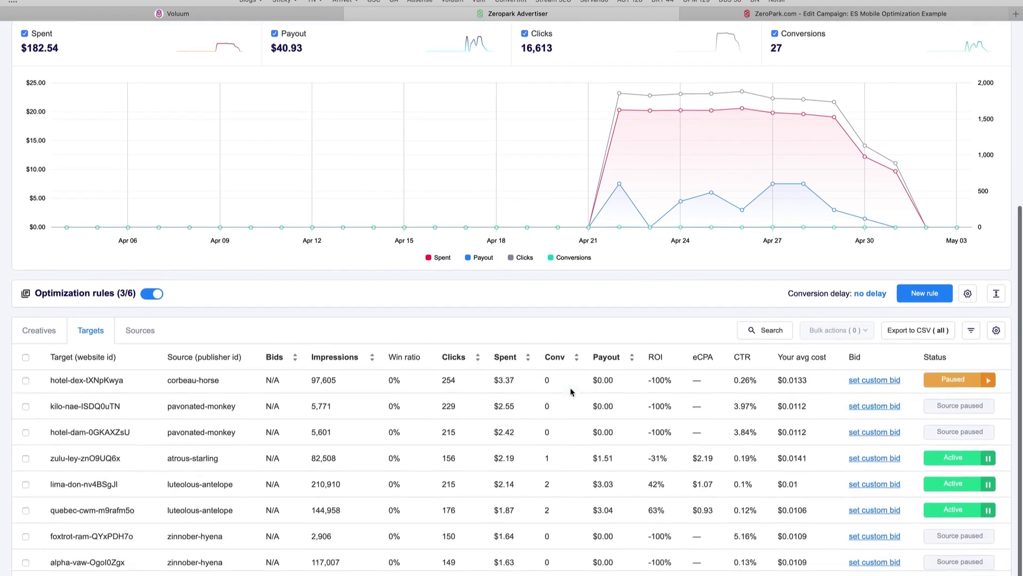
pyautogui.scroll(3, 571, 392)
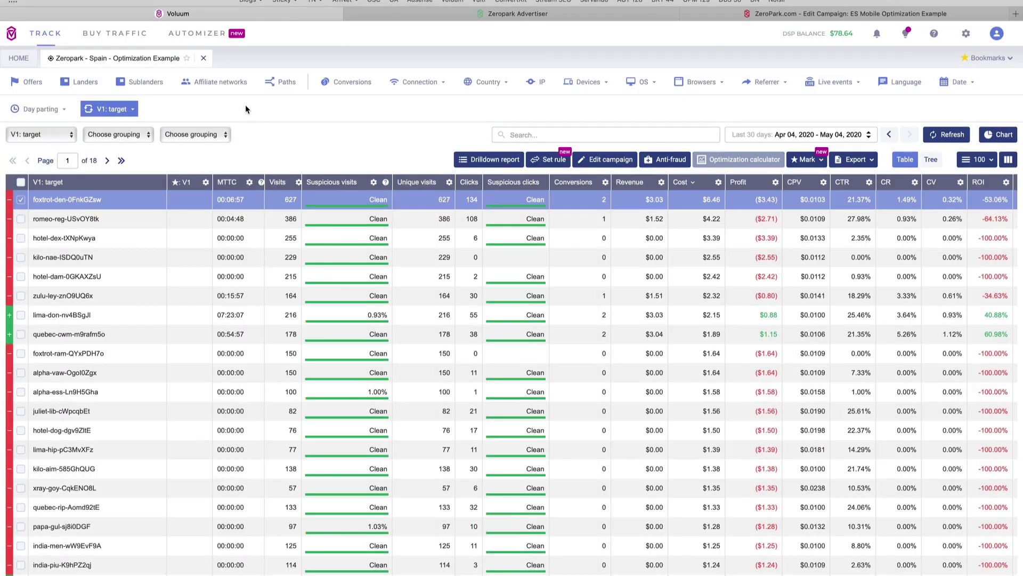
pyautogui.click(127, 111)
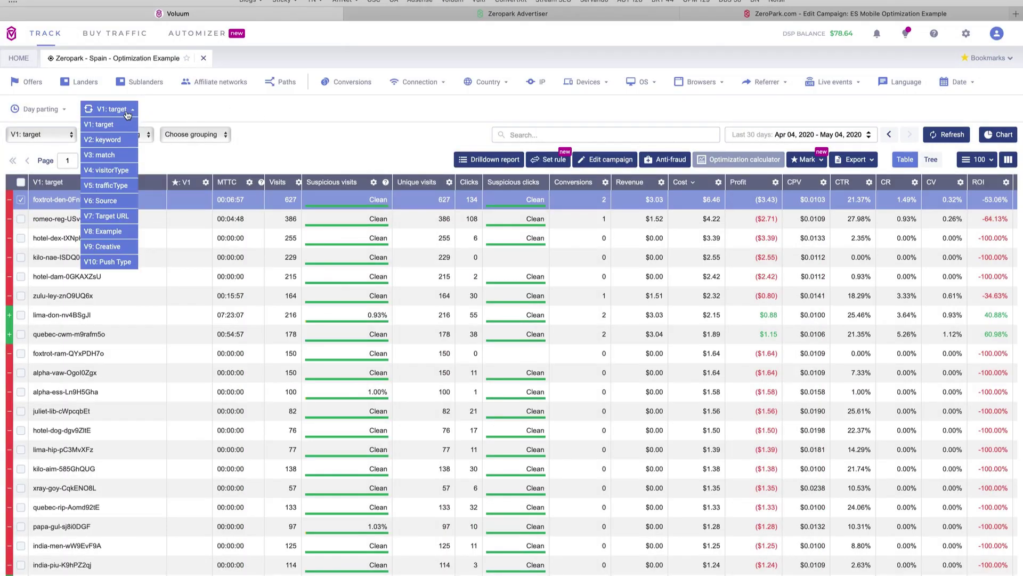
pyautogui.click(107, 200)
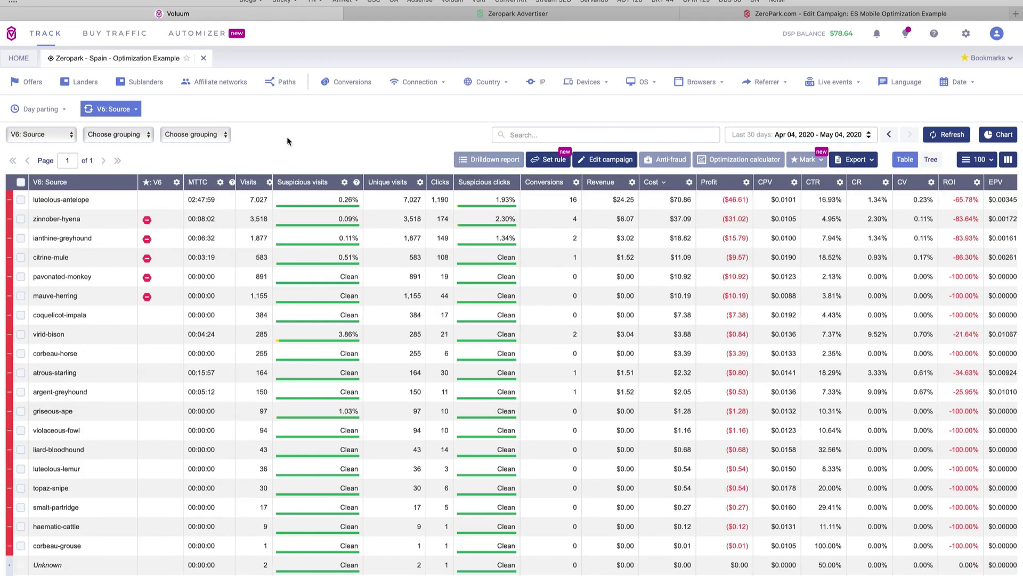
pyautogui.scroll(-2, 250, 280)
pyautogui.scroll(2, 251, 279)
pyautogui.click(130, 109)
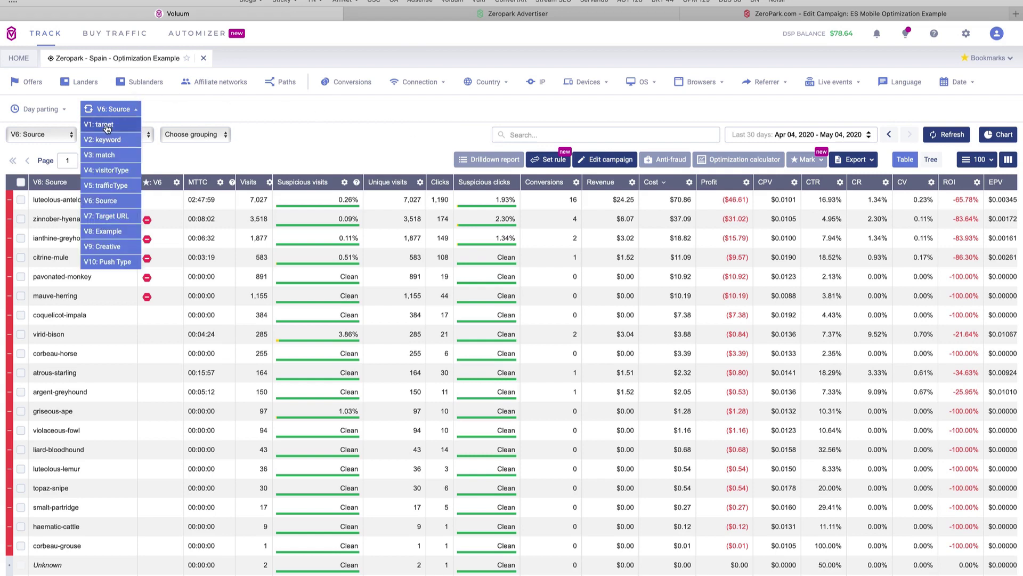
pyautogui.click(244, 118)
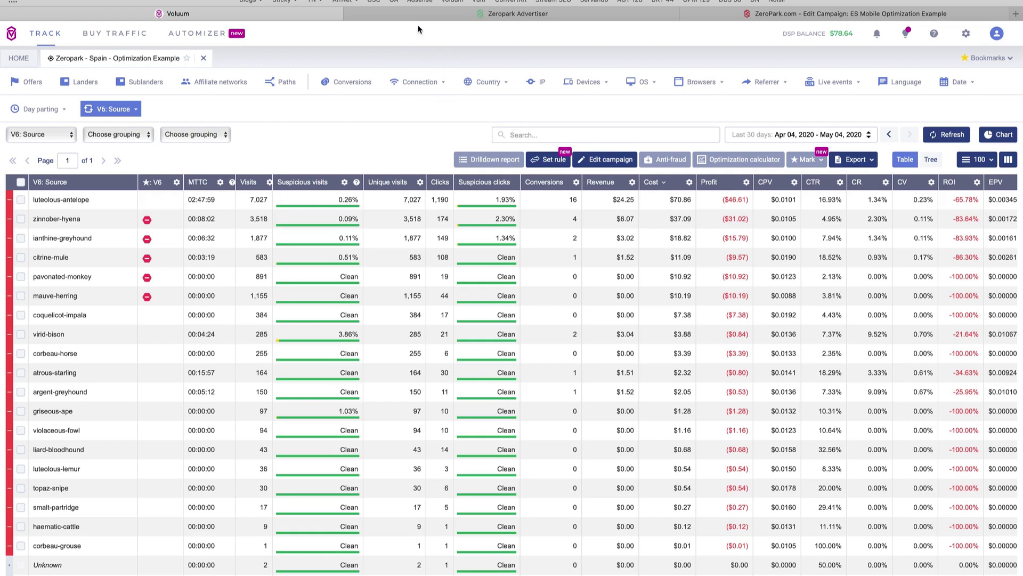
# - Switch to the Zeropark Advertiser tab to view the campaign's Sources table
pyautogui.click(439, 17)
# - Group the Zeropark Spain report by OS from the filter-bar dropdown
pyautogui.moveTo(661, 89)
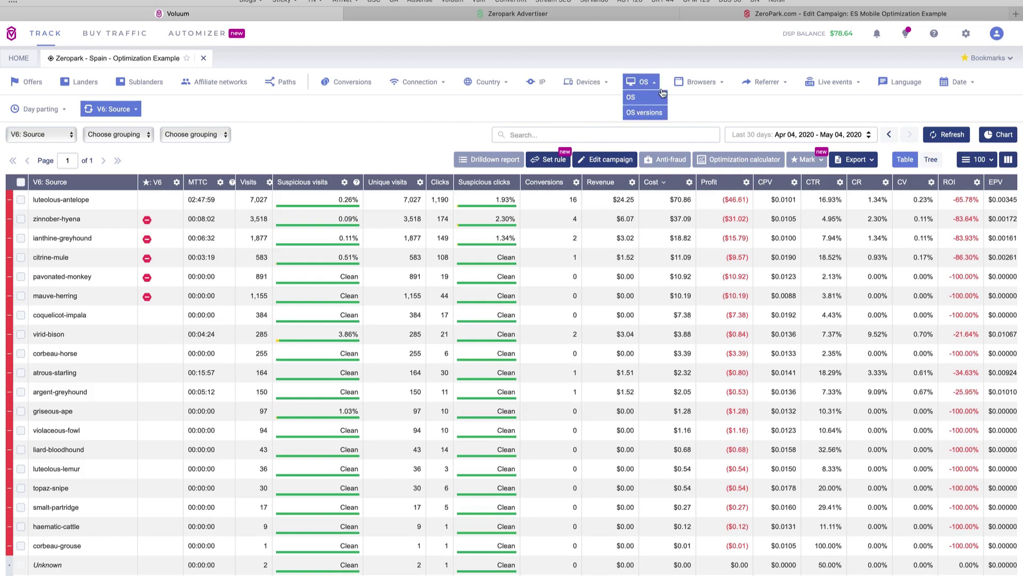
pyautogui.moveTo(703, 88)
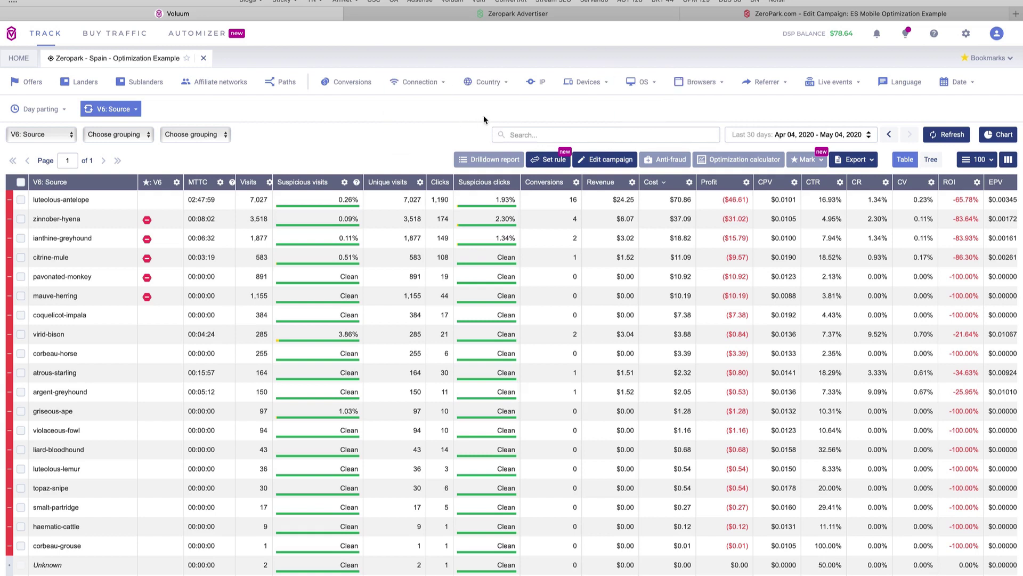
pyautogui.moveTo(427, 88)
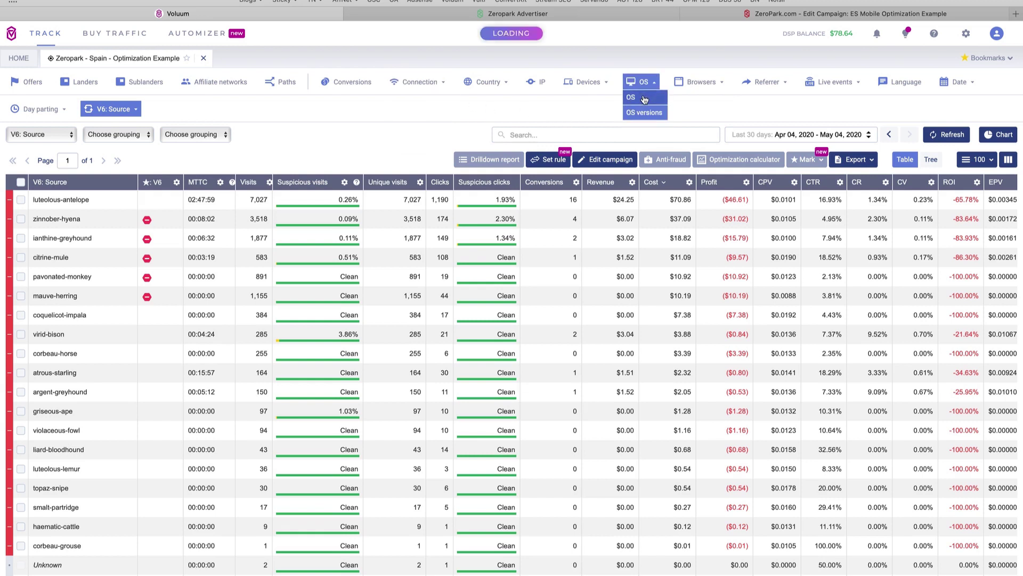
pyautogui.click(643, 97)
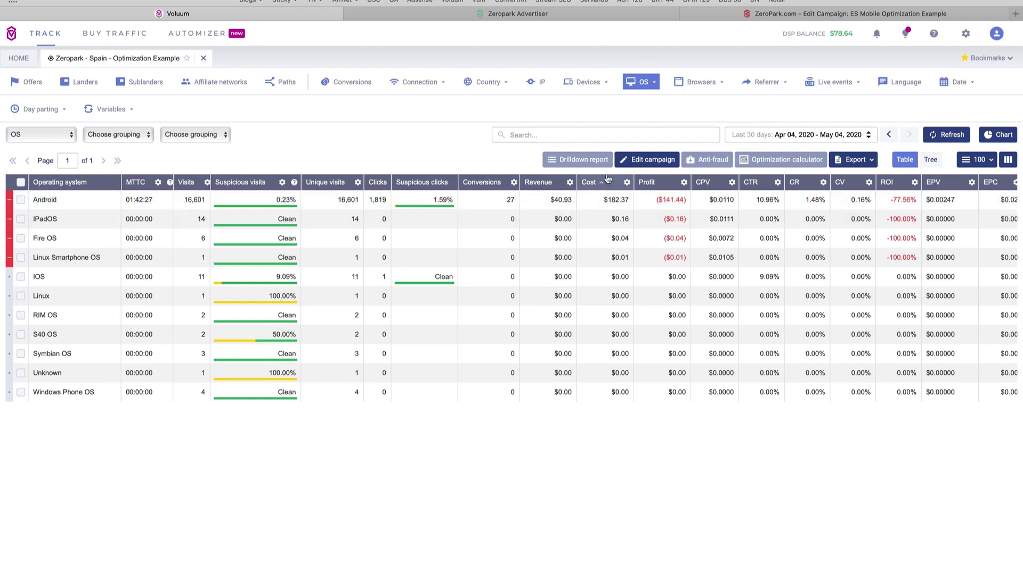
# - Change the report grouping to Browsers from the filter-bar dropdown
pyautogui.click(708, 80)
pyautogui.click(689, 98)
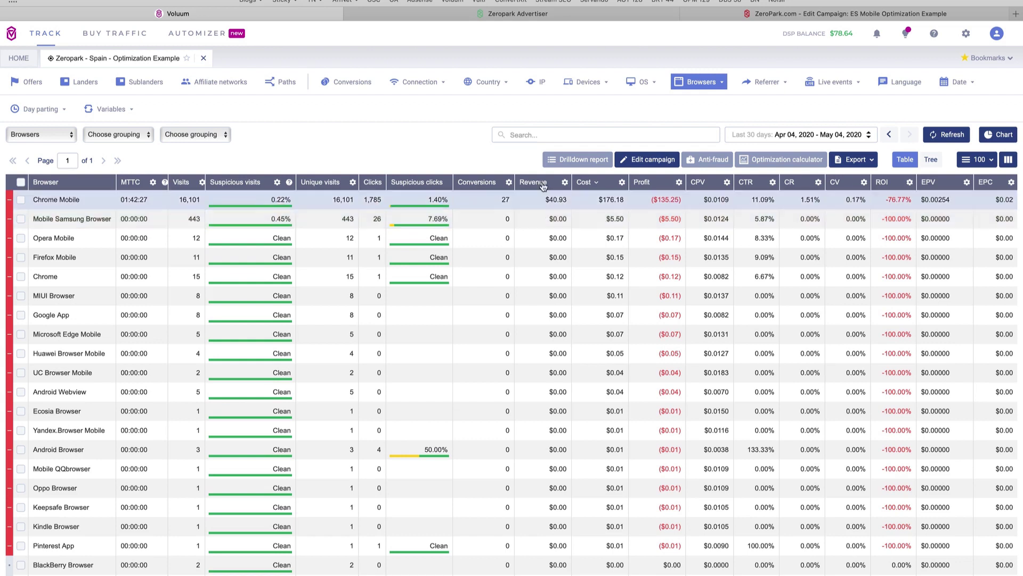
# - Show the Zeropark campaign page with its budget, insights chart and creatives list
pyautogui.click(565, 15)
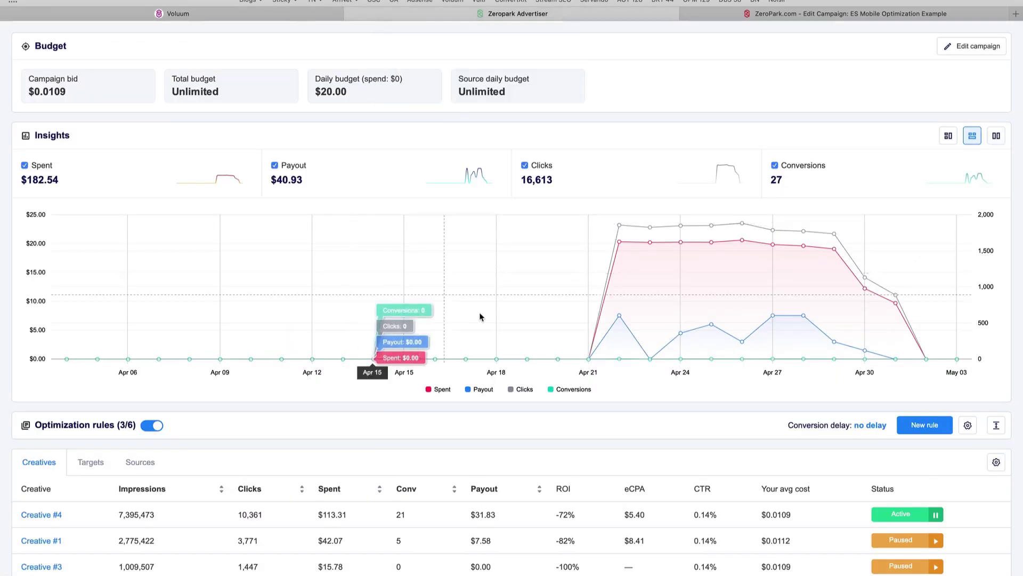
pyautogui.scroll(-1, 394, 416)
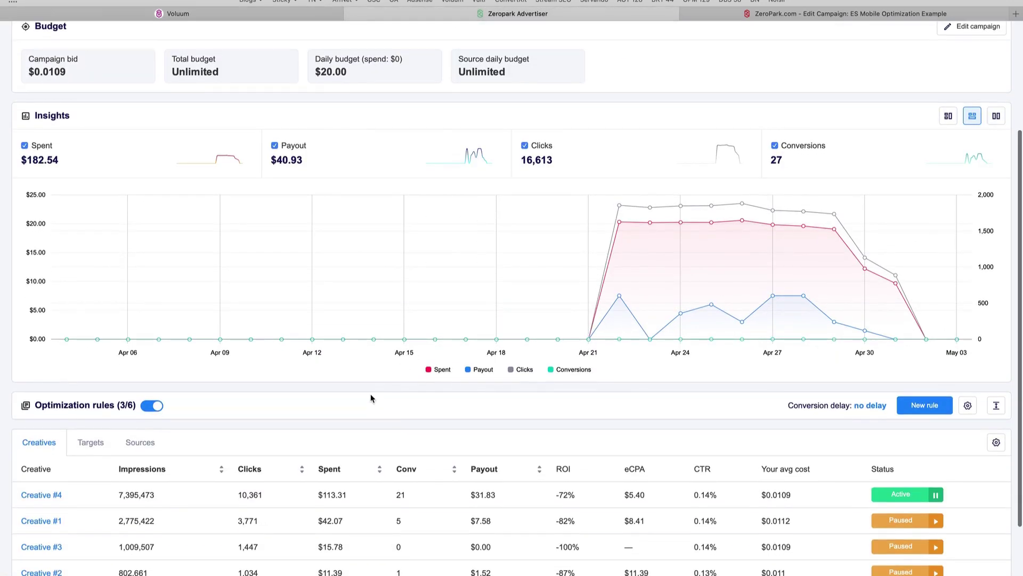
pyautogui.scroll(-2, 371, 399)
pyautogui.scroll(2, 372, 399)
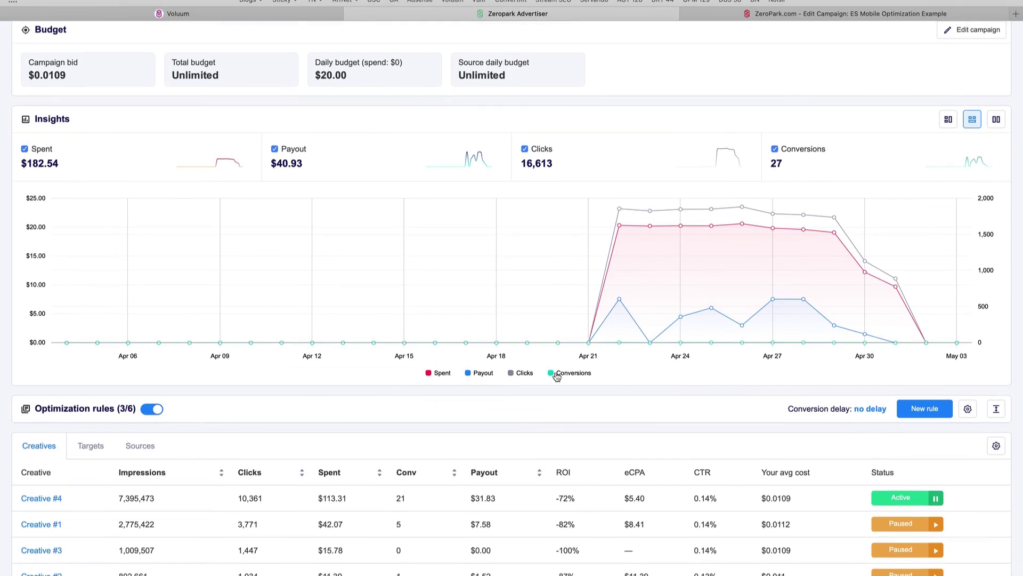
# - Compare Zeropark's mobile-only traffic filters (iPhone, Android Phone) with the Voluum browser report
pyautogui.click(804, 16)
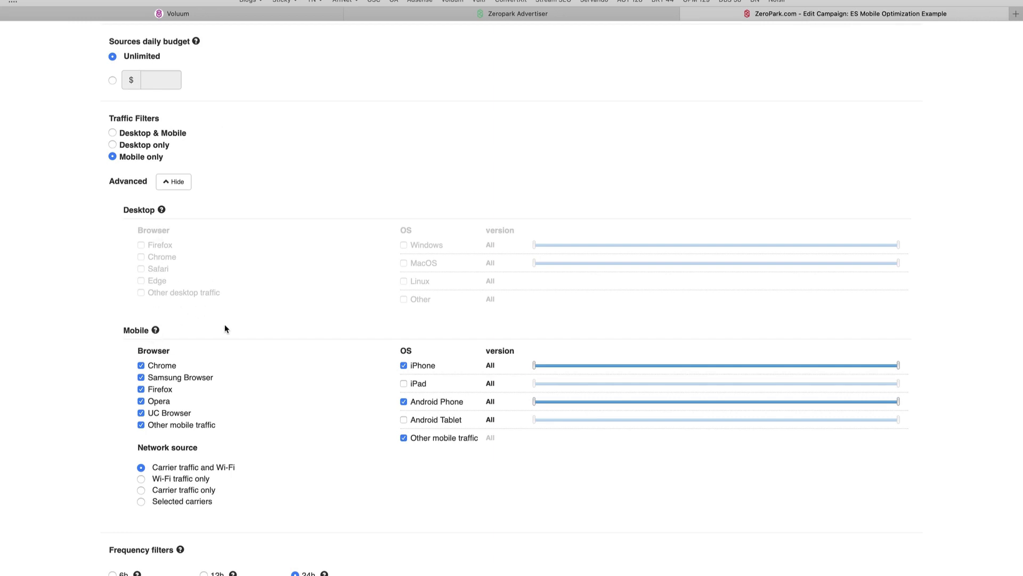
pyautogui.scroll(1, 225, 329)
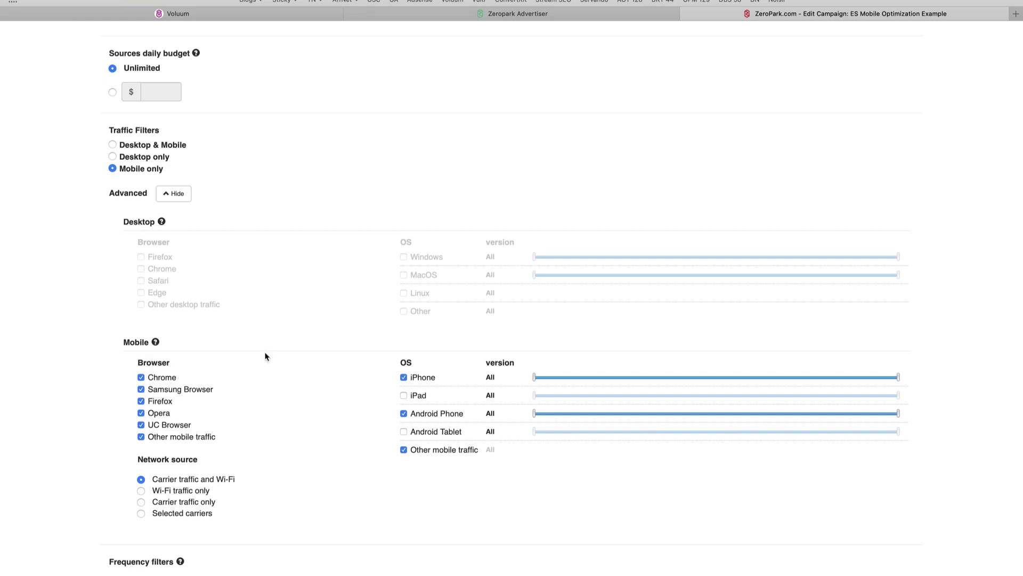
pyautogui.click(139, 19)
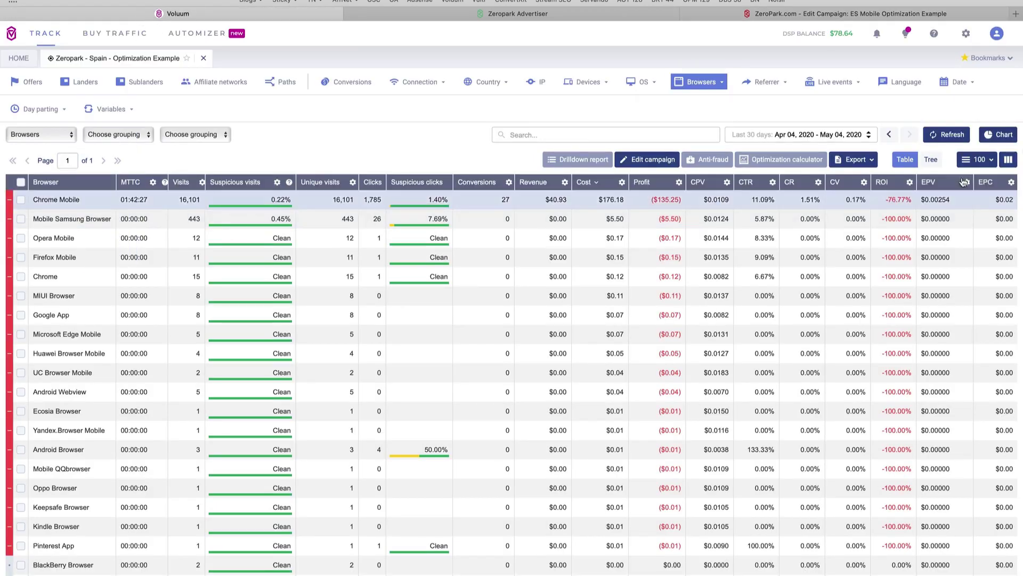
pyautogui.click(835, 17)
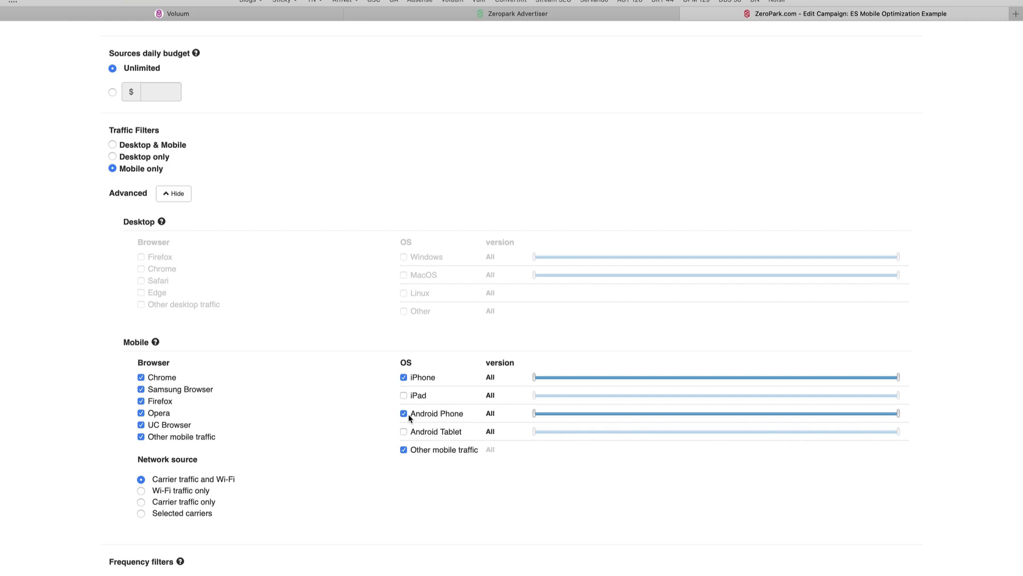
pyautogui.click(192, 17)
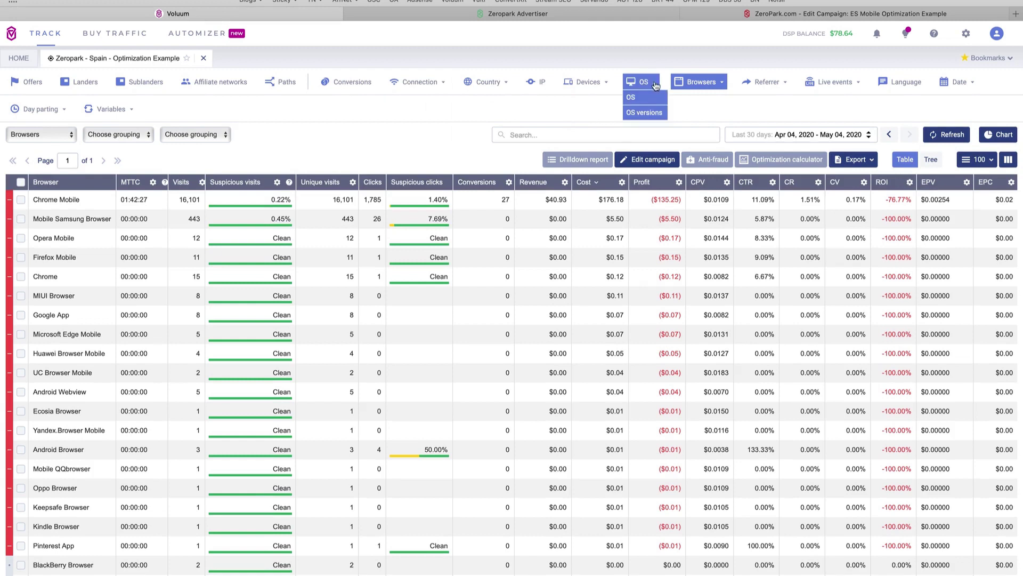
pyautogui.moveTo(691, 86)
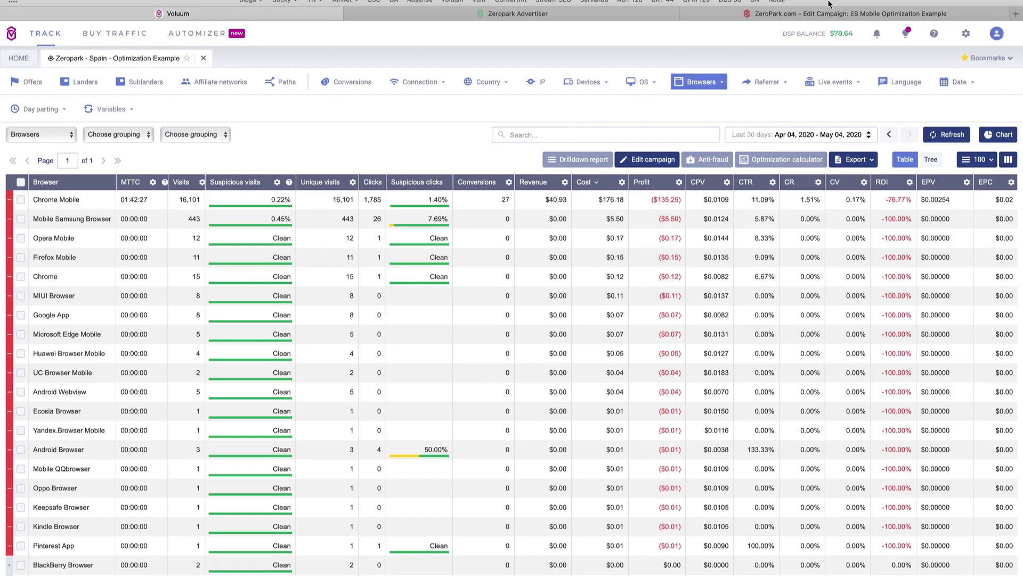
pyautogui.click(787, 14)
# - Break down the campaign report by lander to view lander performance
pyautogui.click(79, 82)
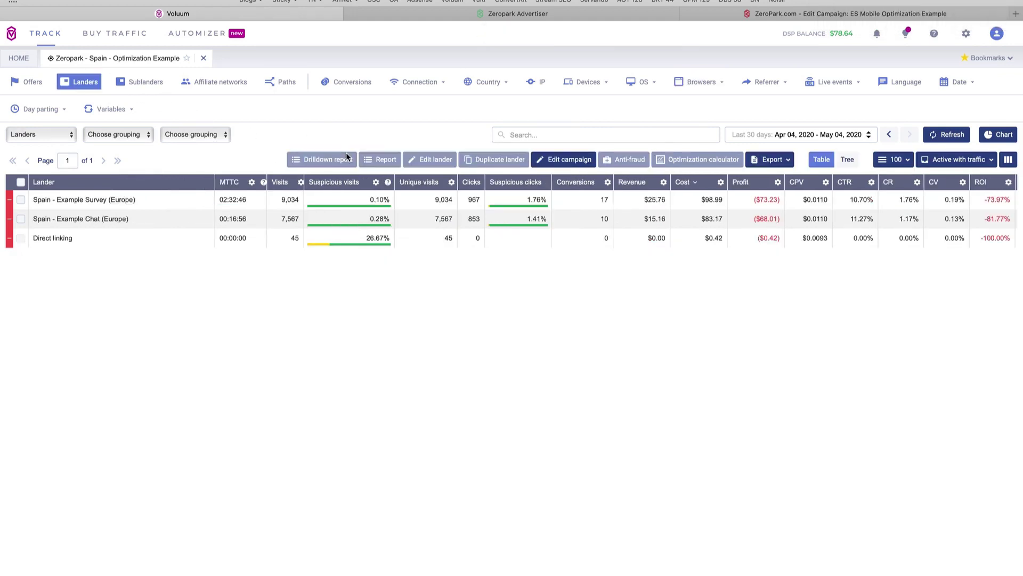